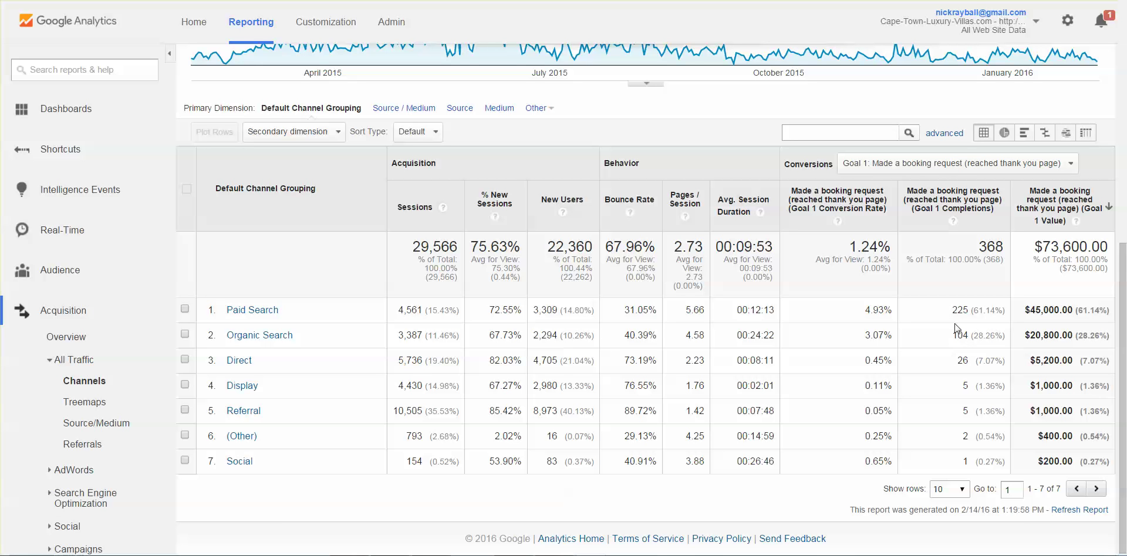
drag(970, 336, 972, 337)
click(933, 335)
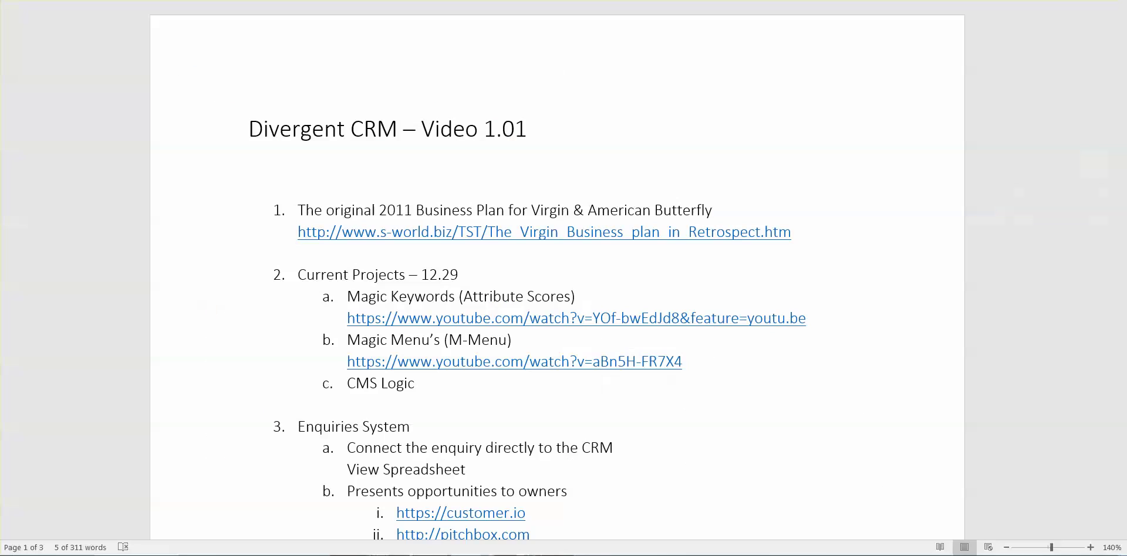
Highlight the Magic Keywords and Magic Menu's entries in the Word outline, and view the M-Menu & CMS Logic video page on YouTube.
triple_click(372, 297)
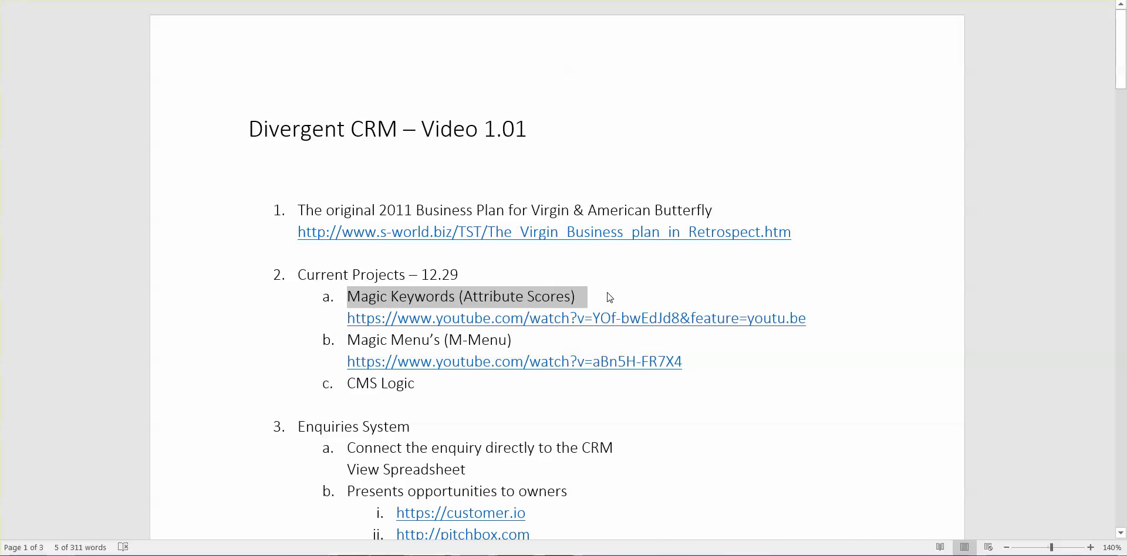
drag(605, 296, 348, 297)
drag(539, 343, 347, 340)
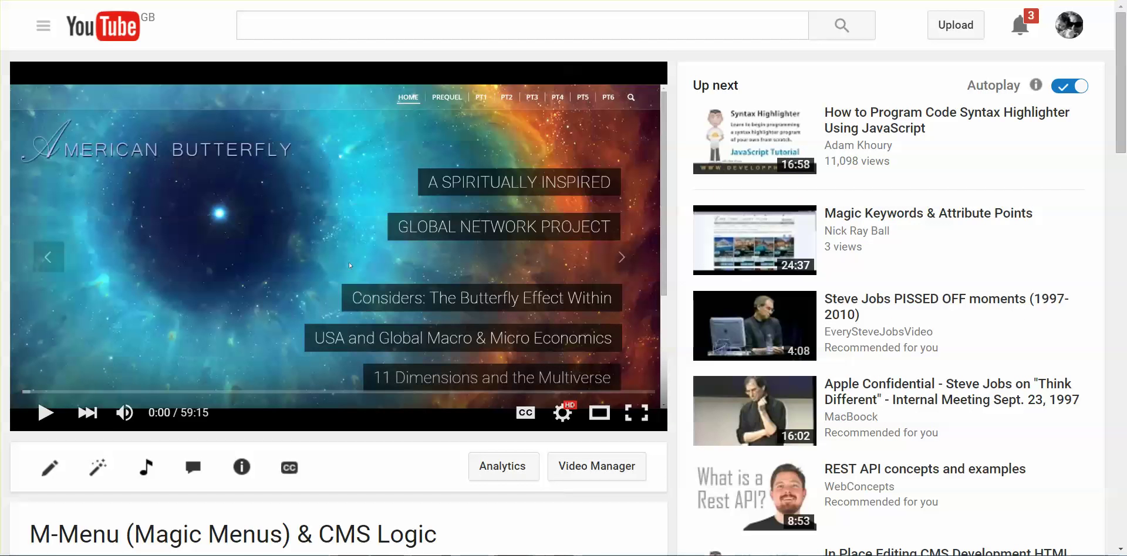
mouse_move(1124, 125)
mouse_down()
mouse_move(1123, 158)
mouse_move(1123, 125)
mouse_up()
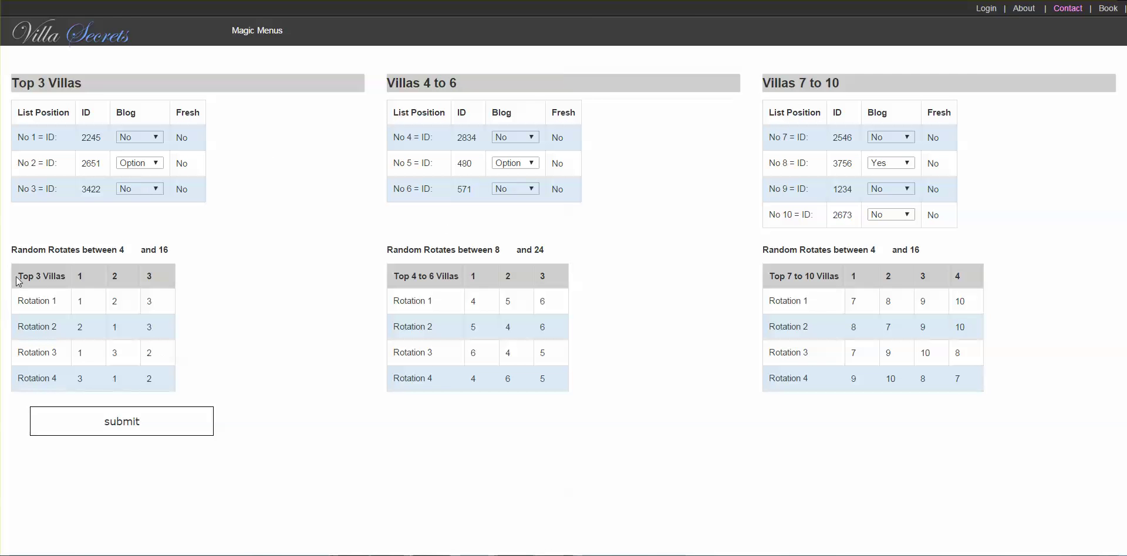
Inspect the editable rotation cells in the Top 3 Villas and Top 4 to 6 Villas tables.
click(82, 302)
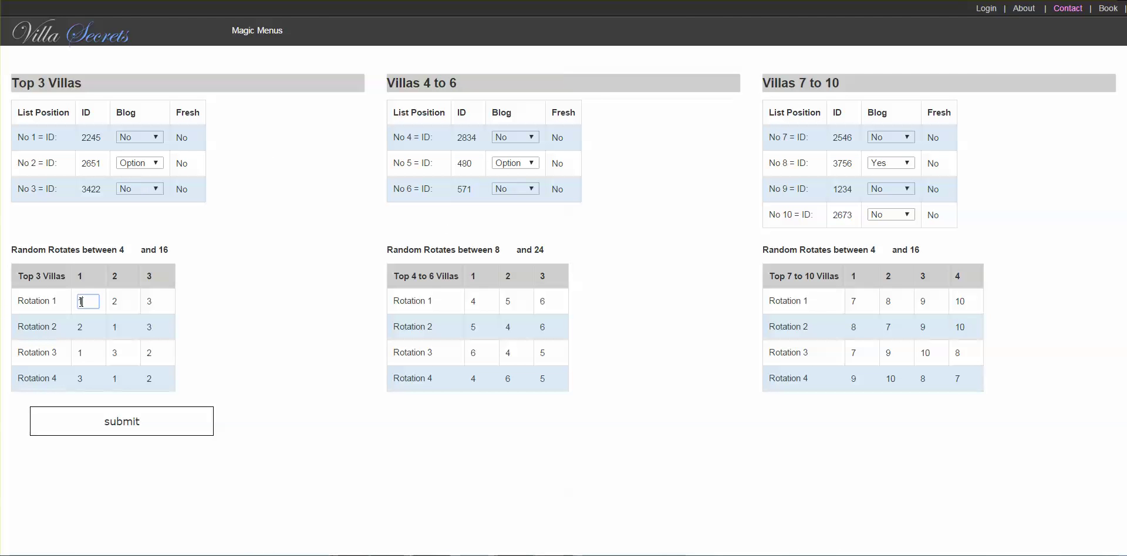
click(116, 325)
click(152, 353)
click(476, 301)
Set the lower limit of the random rotation range for Villas 4 to 6 to 12.
click(500, 249)
drag(500, 253, 483, 253)
text(12)
click(616, 297)
View the Position Auto Change via Google Analytics Page Views rules and inspect the first daily page views field for new content.
mouse_move(283, 36)
key(alt+Tab)
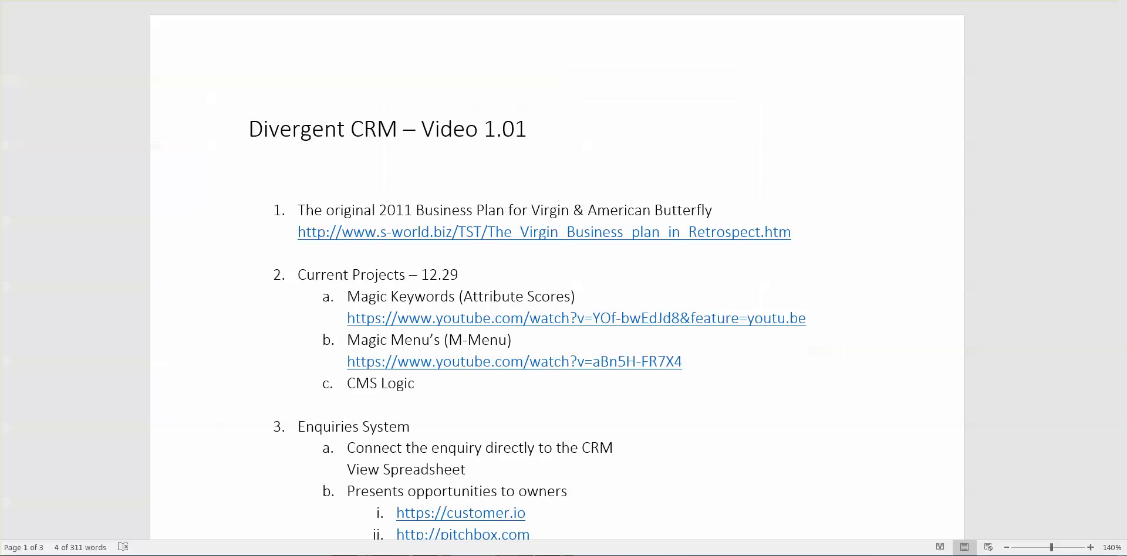
key(alt+Tab)
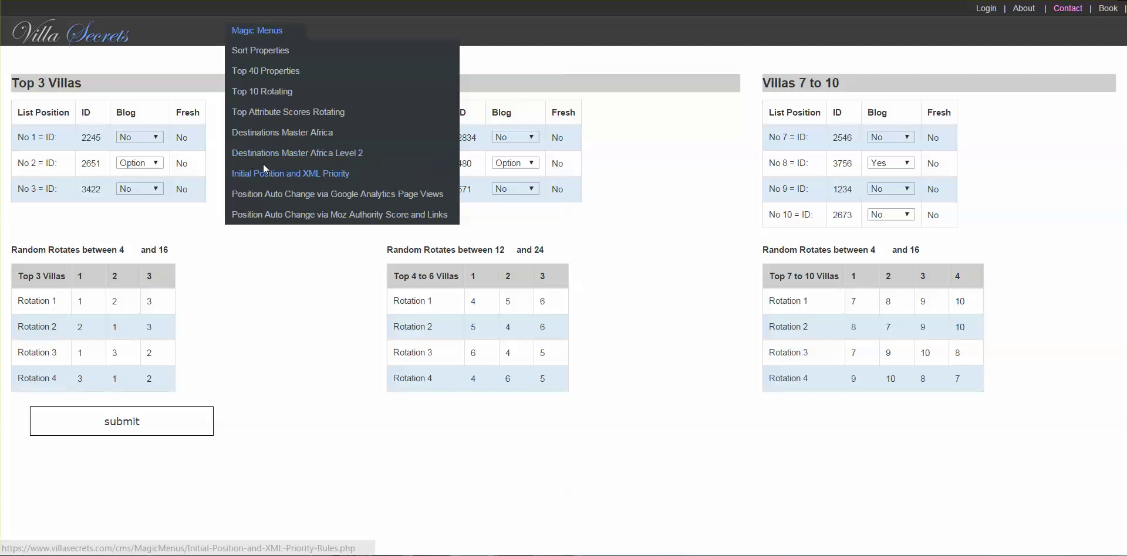
click(254, 195)
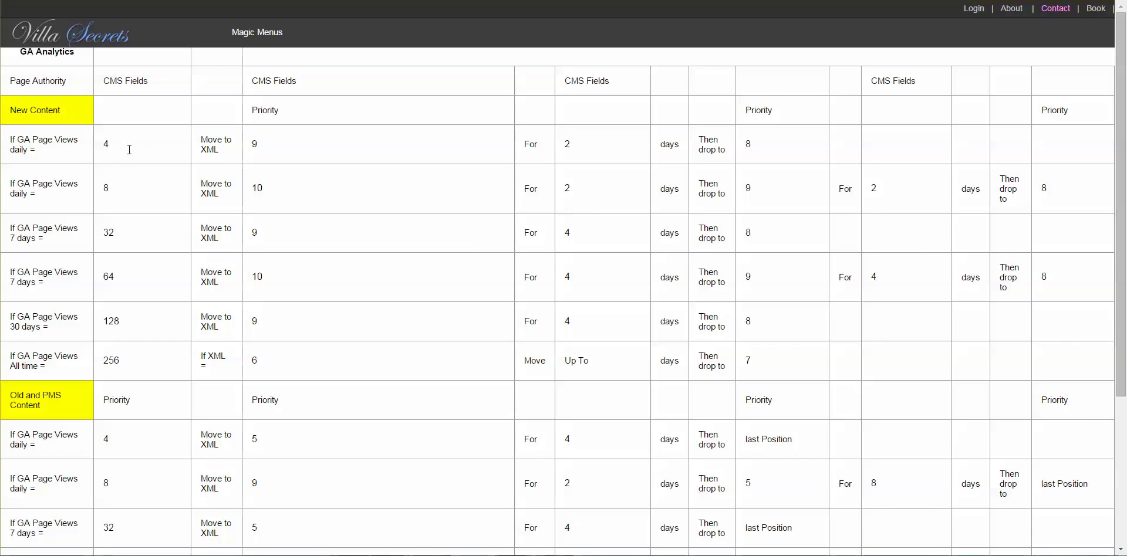
click(121, 148)
click(163, 151)
View the Position Auto Change via Moz Authority Score and Links rules and inspect the first new-content priority field.
mouse_move(255, 42)
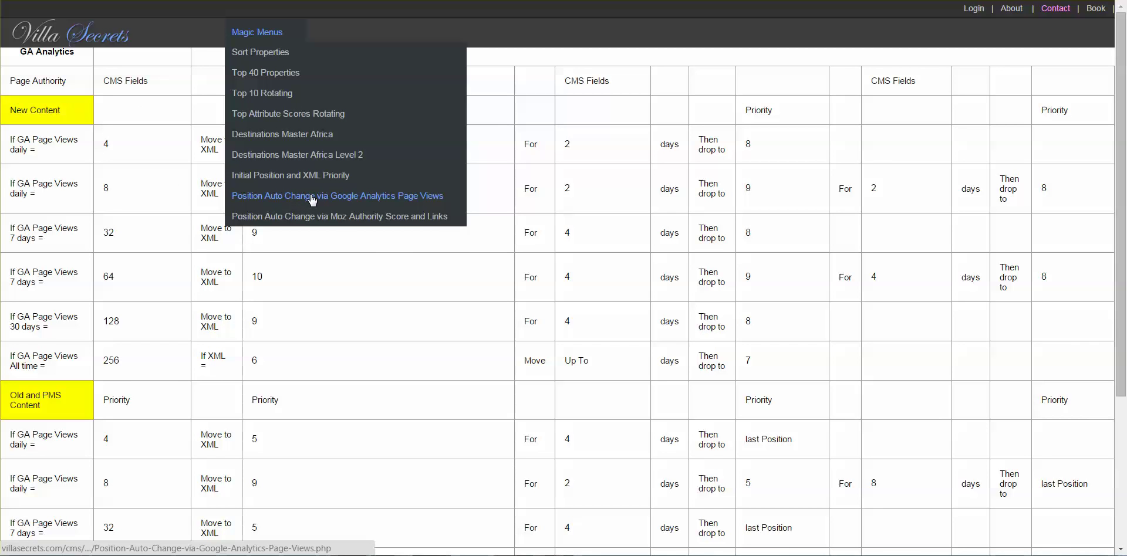
click(311, 217)
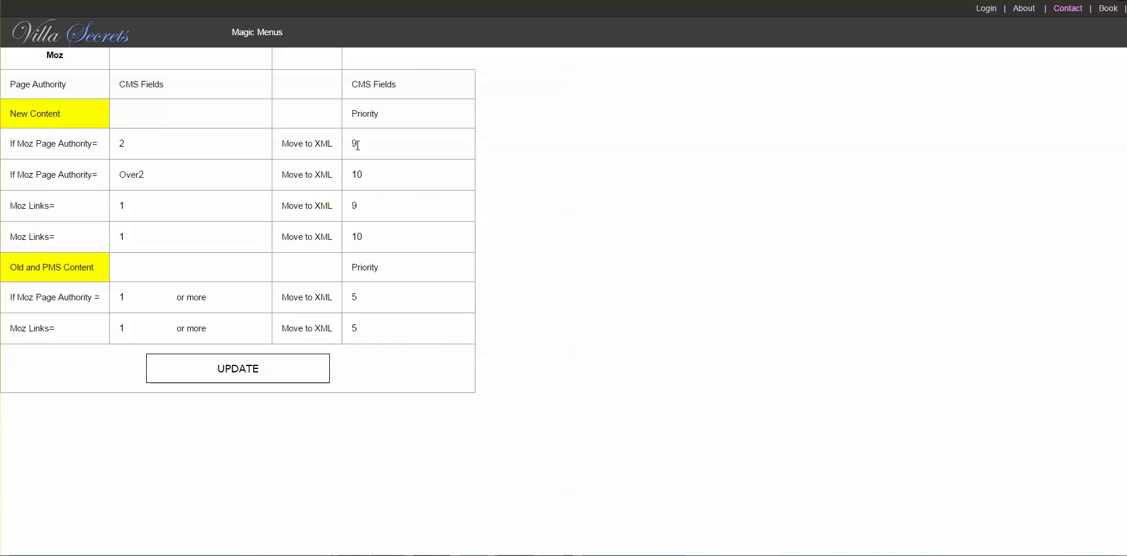
click(362, 145)
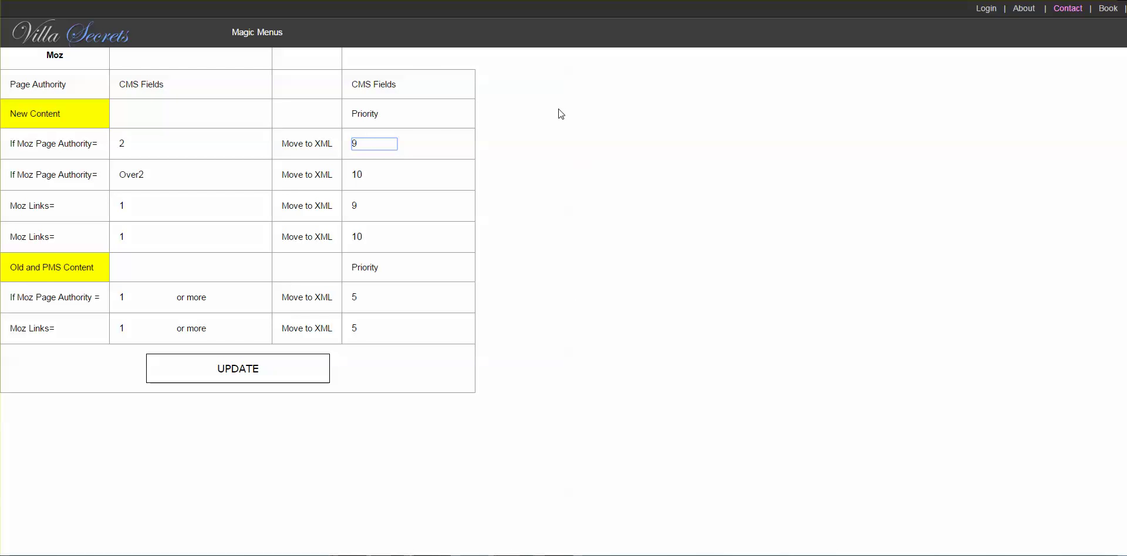
Consult the CMS Logic entry in the Word outline and return to the Moz rules page.
mouse_move(414, 554)
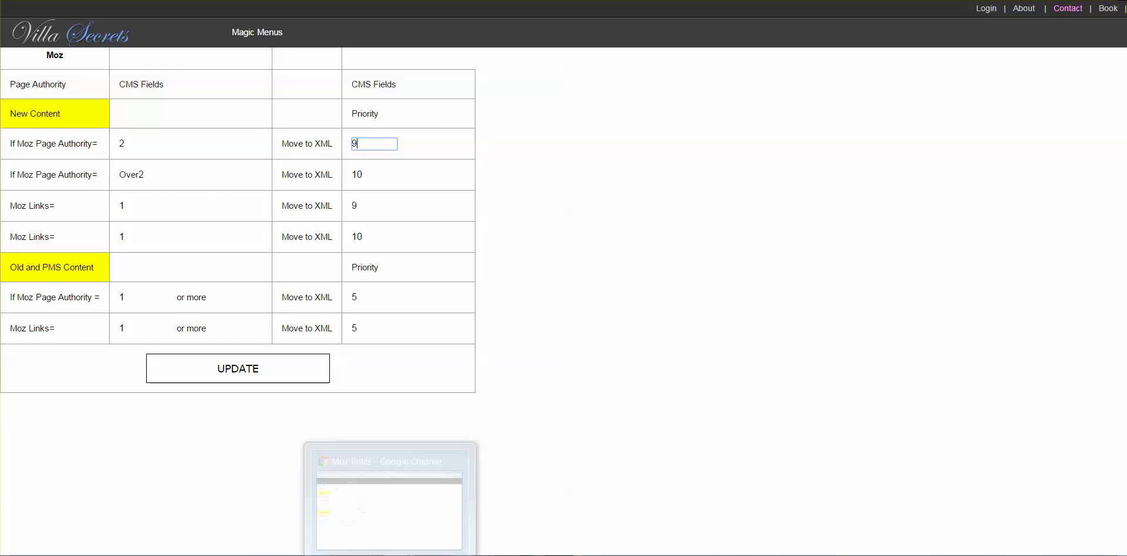
key(alt+Tab)
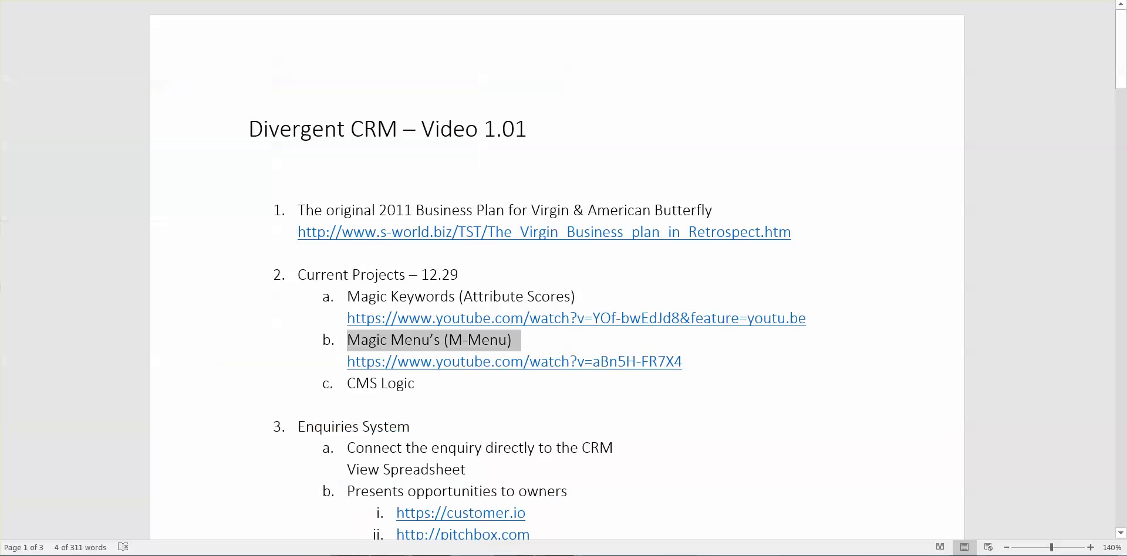
click(424, 389)
key(alt+Tab)
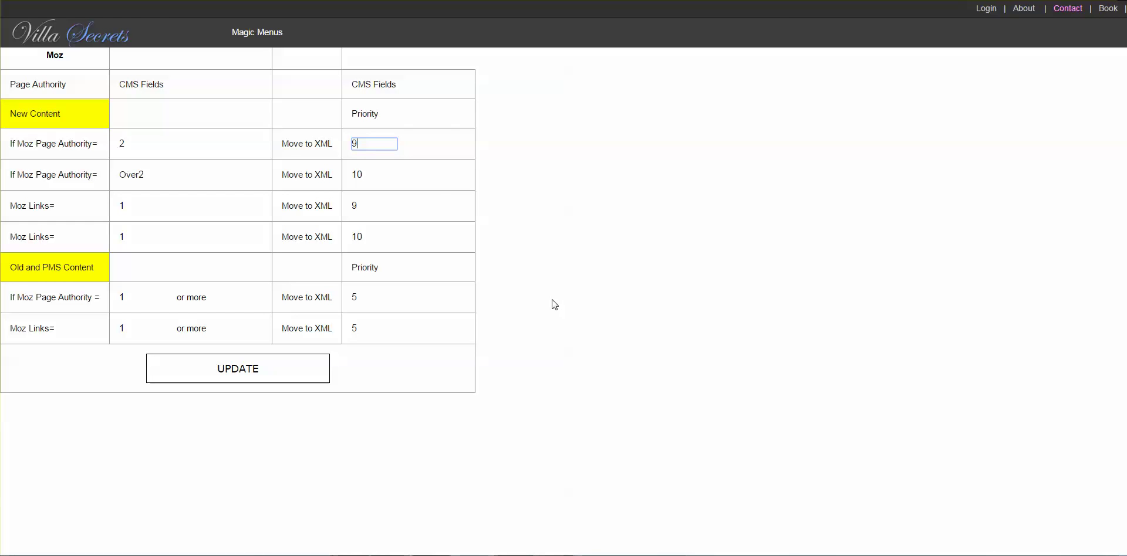
Set the new-content Moz Page Authority thresholds to 20 for XML priority 9 and over 40 for XML priority 10.
click(508, 226)
double_click(133, 144)
text(10)
key(BackSpace)
text(0)
click(170, 171)
click(158, 174)
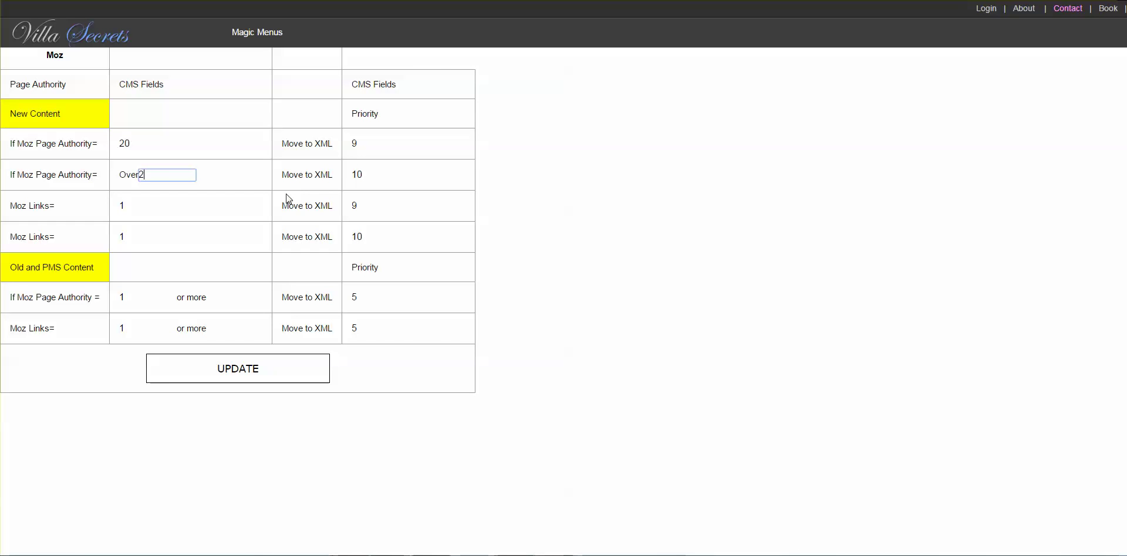
text(40)
click(602, 348)
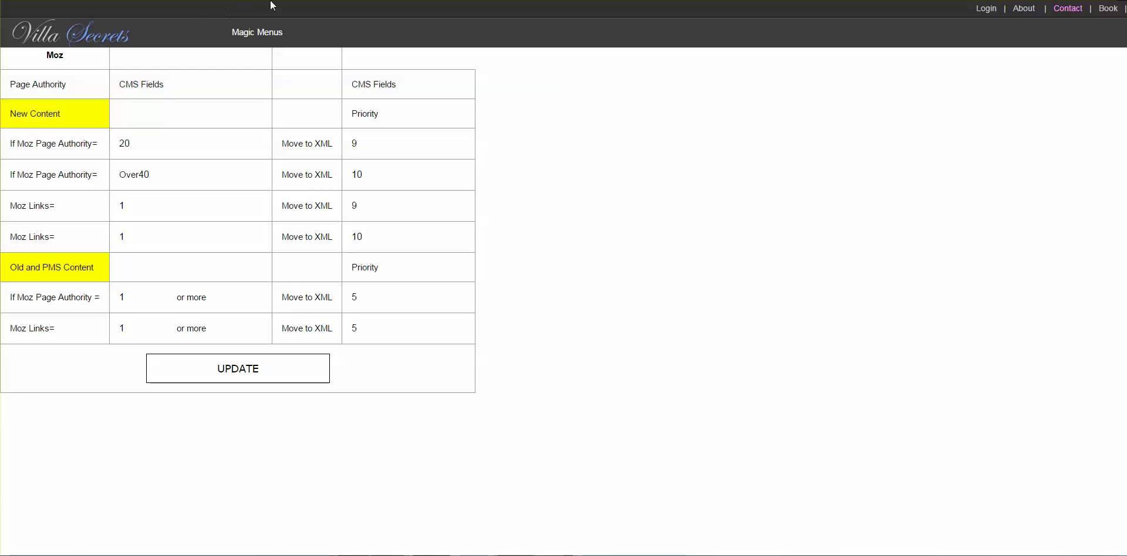
View the Top 40 Properties page and reveal the options for the Highest Attribute Score entry.
mouse_move(272, 28)
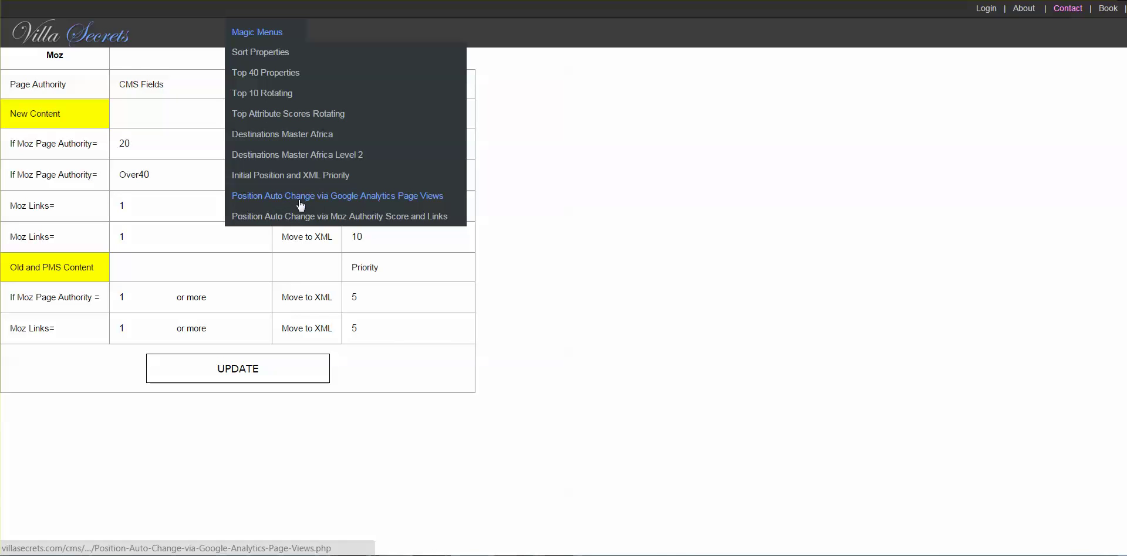
click(269, 73)
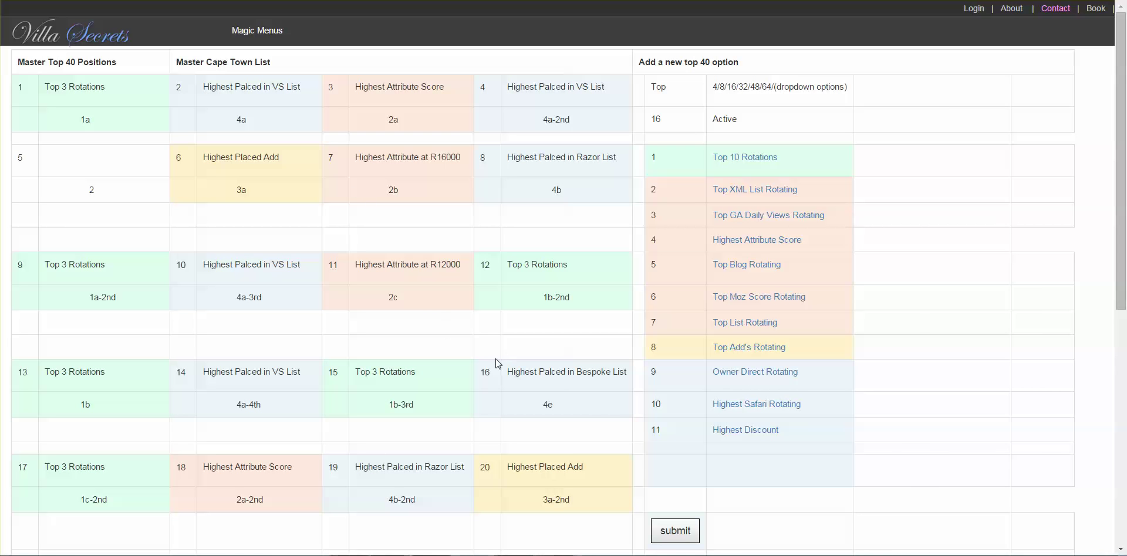
click(652, 241)
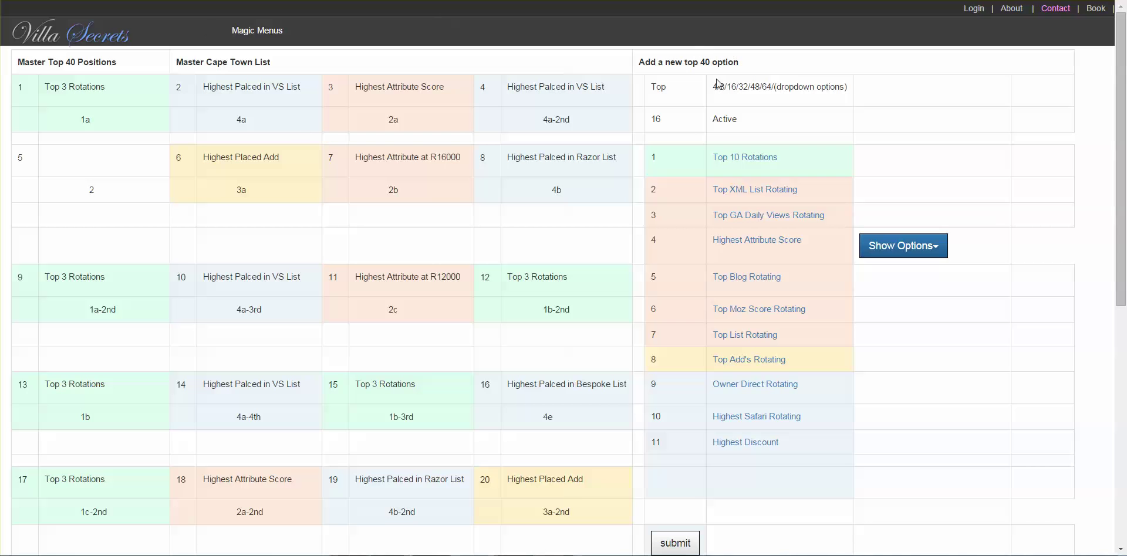
Return to the Top 10 Rotating page and inspect the Rotation 1 cells for the top 4 to 6 villas.
click(257, 31)
mouse_move(265, 36)
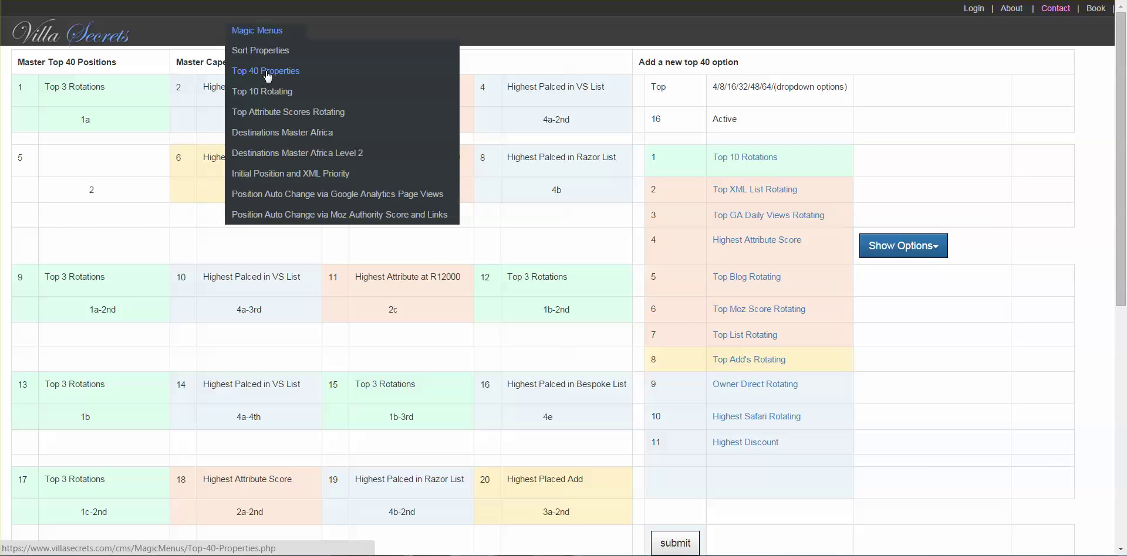
click(295, 91)
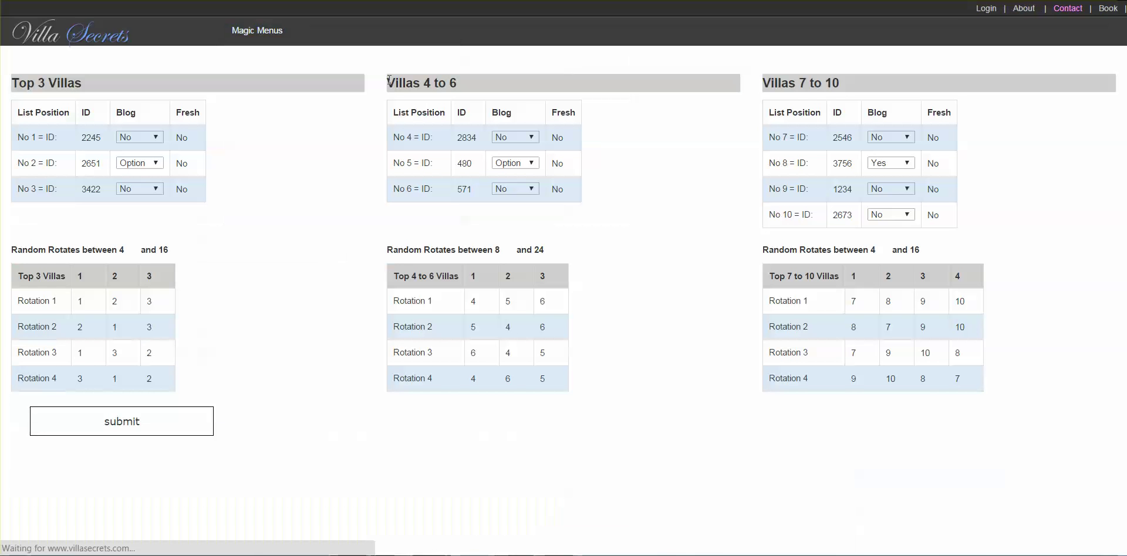
click(477, 302)
click(544, 300)
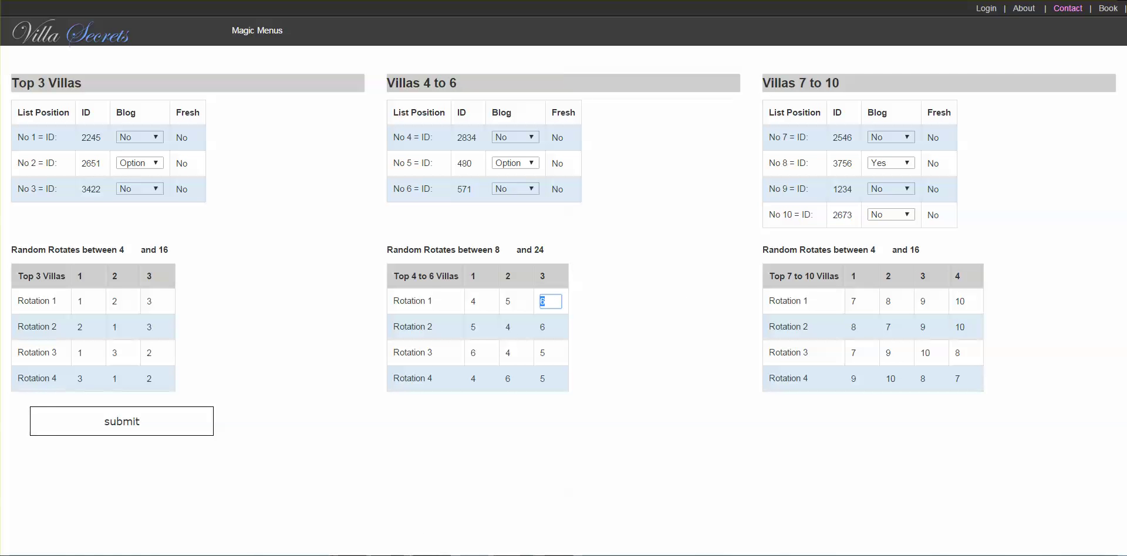
Switch to the Word outline and highlight the Enquiries System heading.
key(alt+Tab)
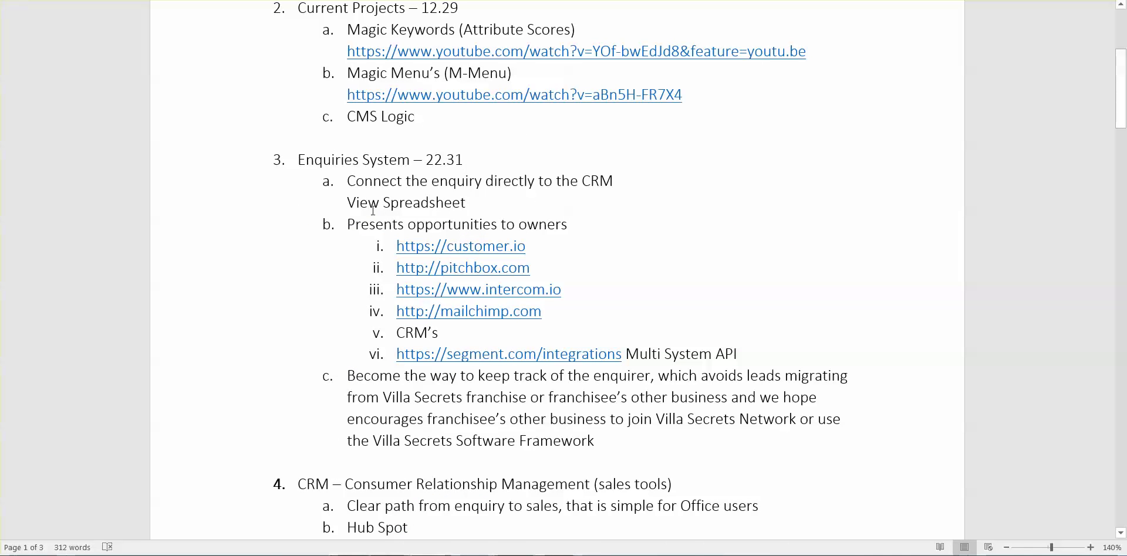
drag(322, 162, 392, 159)
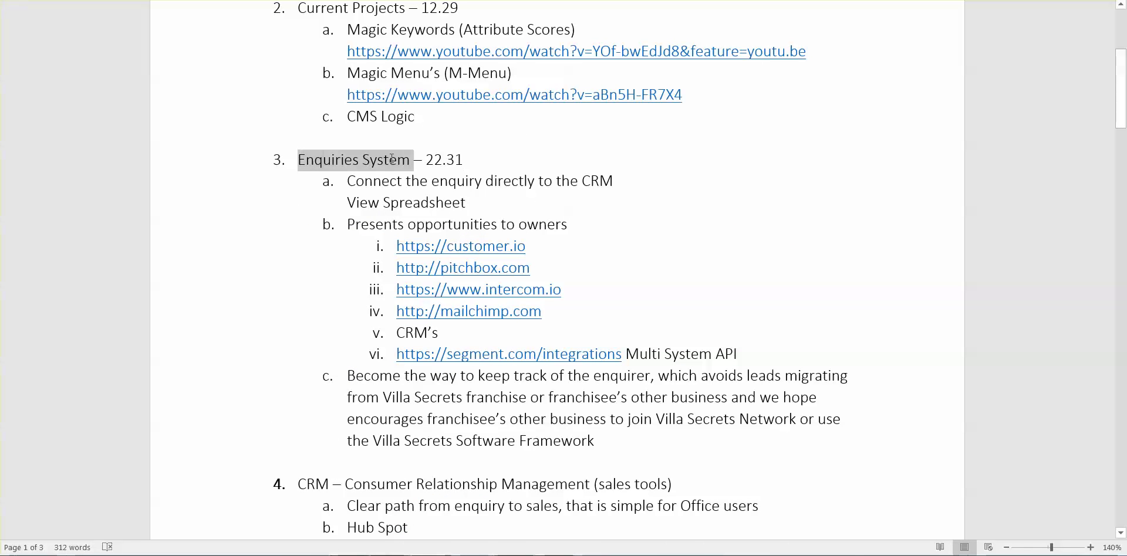